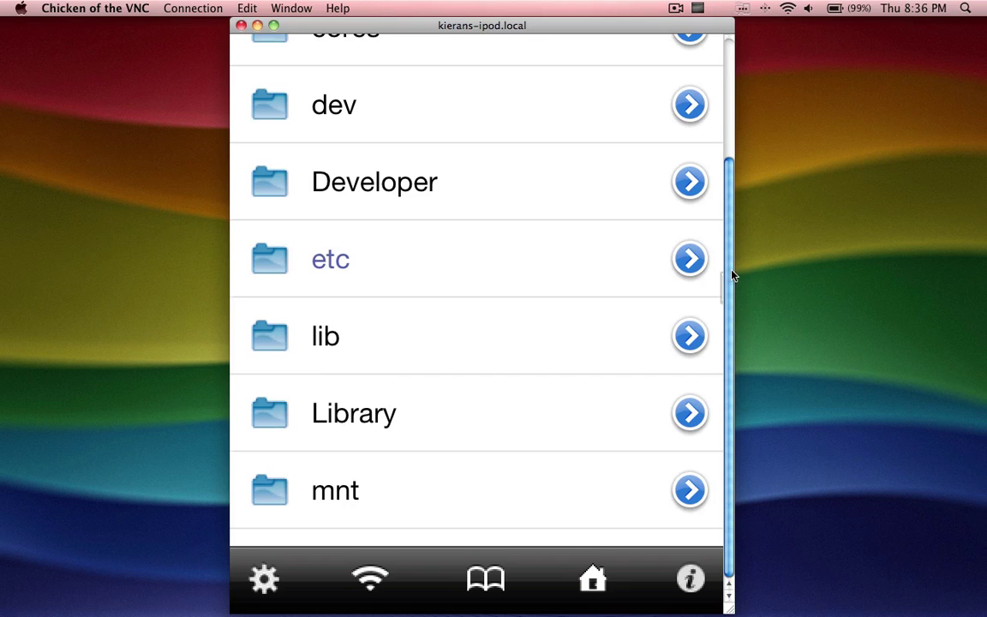
# - Scroll up through iFile's root file-system listing
pyautogui.scroll(5, 732, 273)
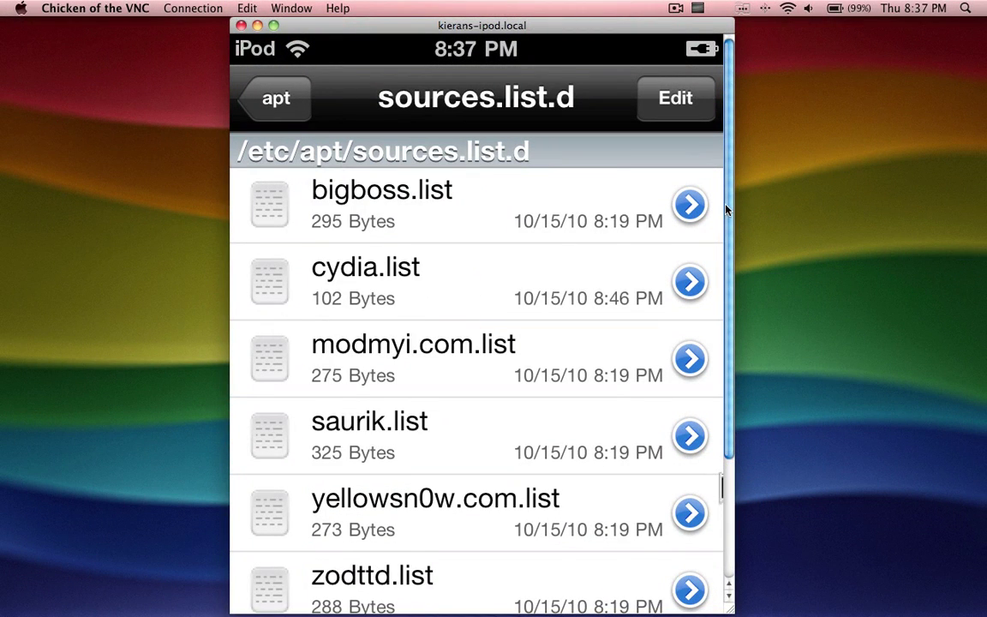
pyautogui.scroll(-5, 732, 309)
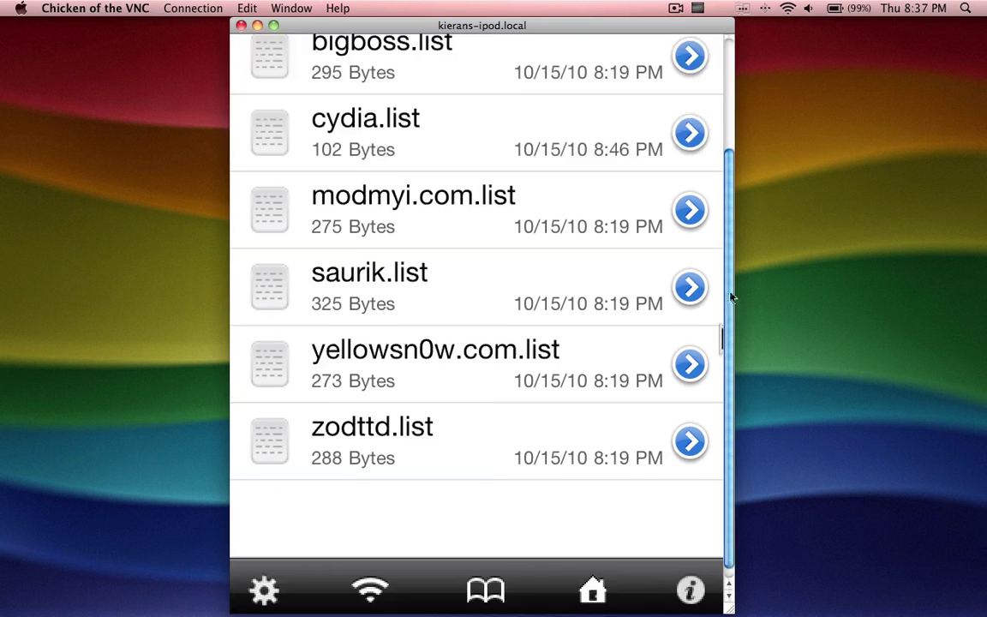
pyautogui.scroll(3, 733, 248)
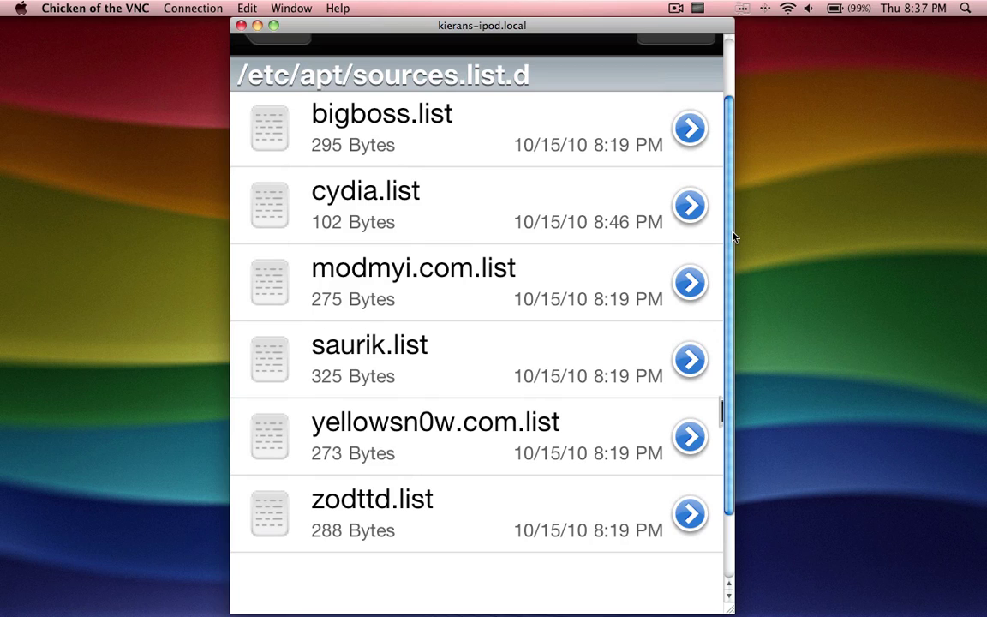
pyautogui.moveTo(733, 227); pyautogui.dragTo(732, 137)
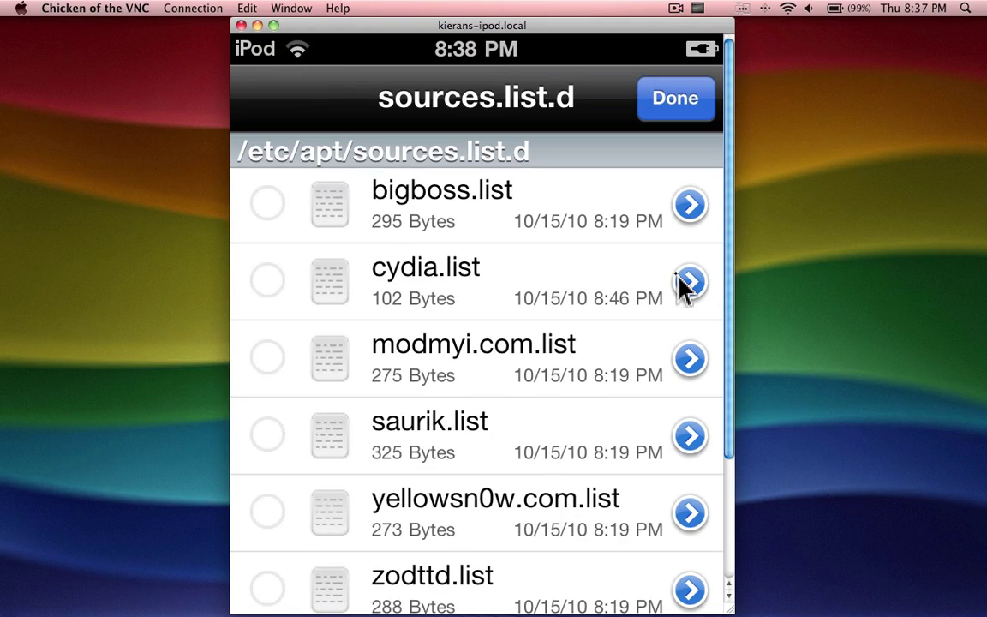
# - Start a new item in sources.list.d and set its Type to Regular File
pyautogui.scroll(-5, 683, 288)
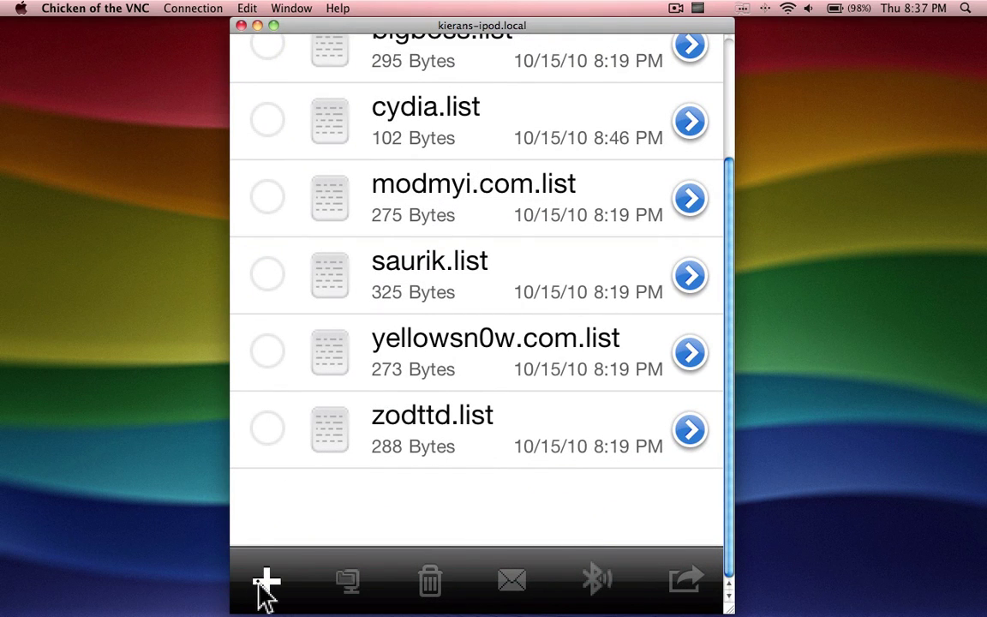
pyautogui.click(265, 582)
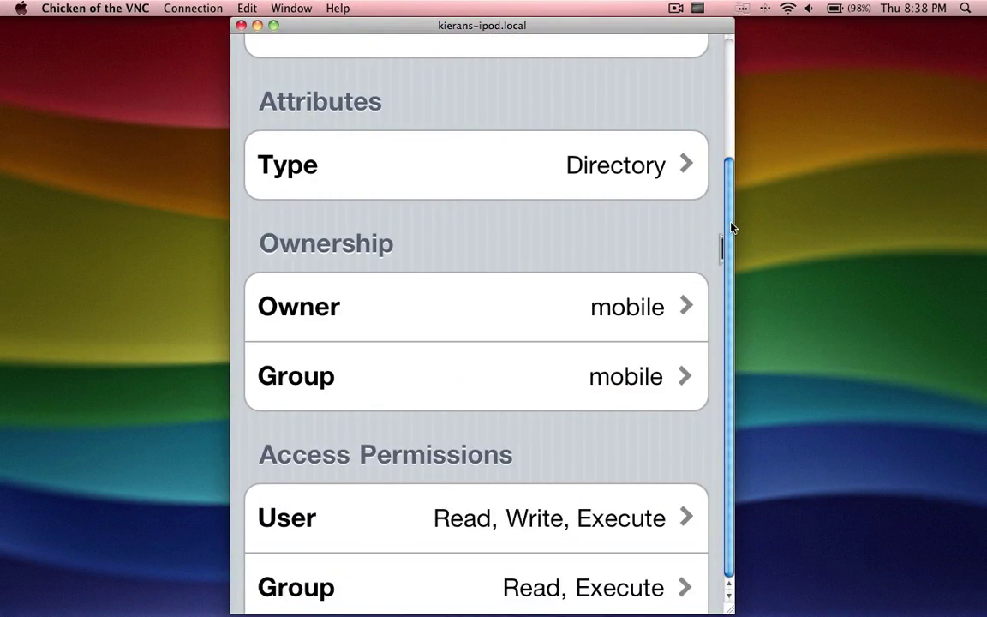
pyautogui.scroll(5, 727, 220)
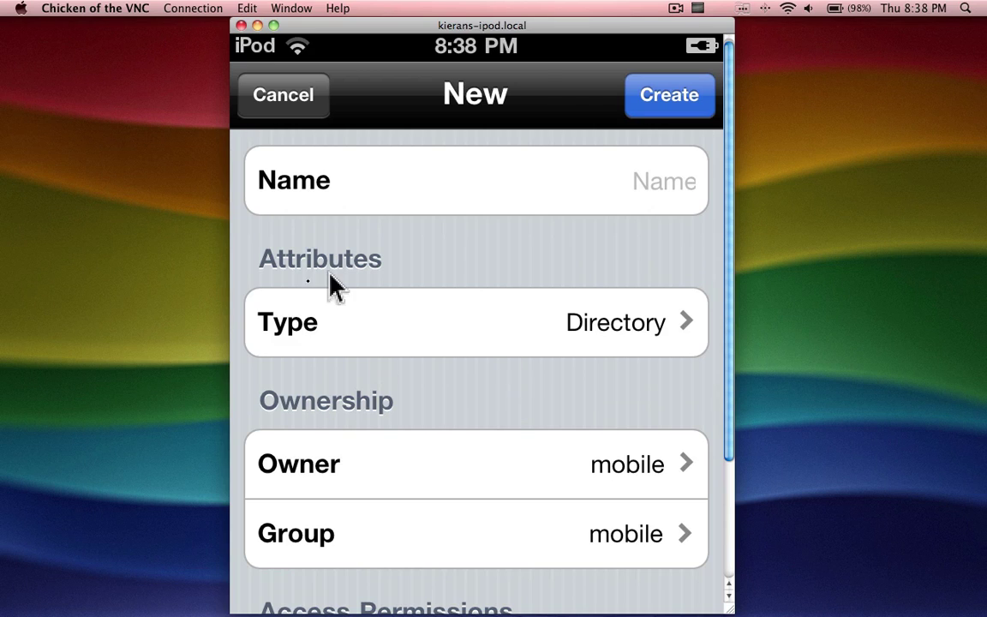
pyautogui.click(450, 332)
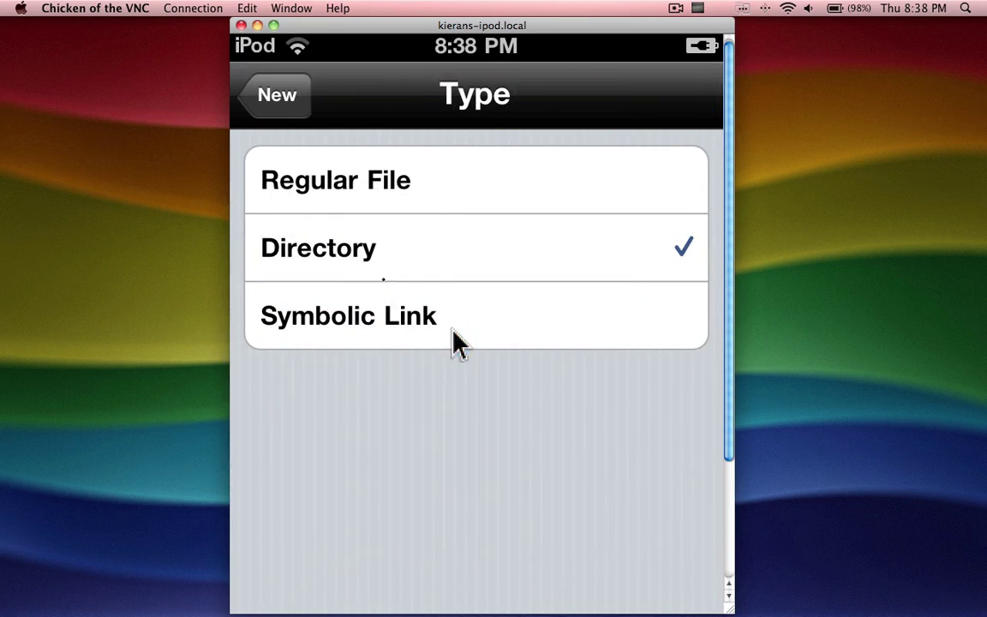
pyautogui.click(363, 180)
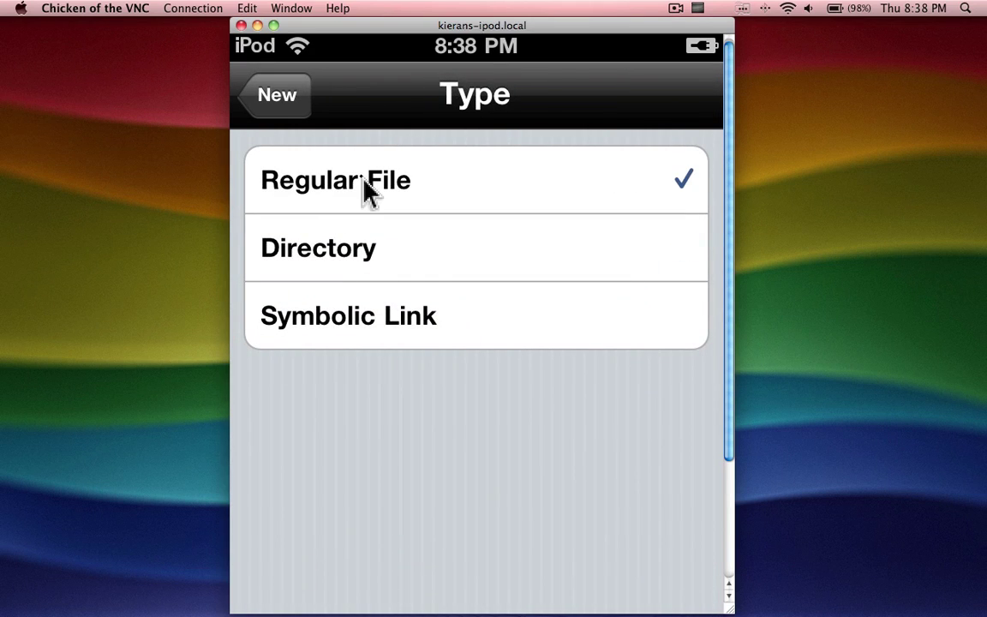
pyautogui.click(284, 104)
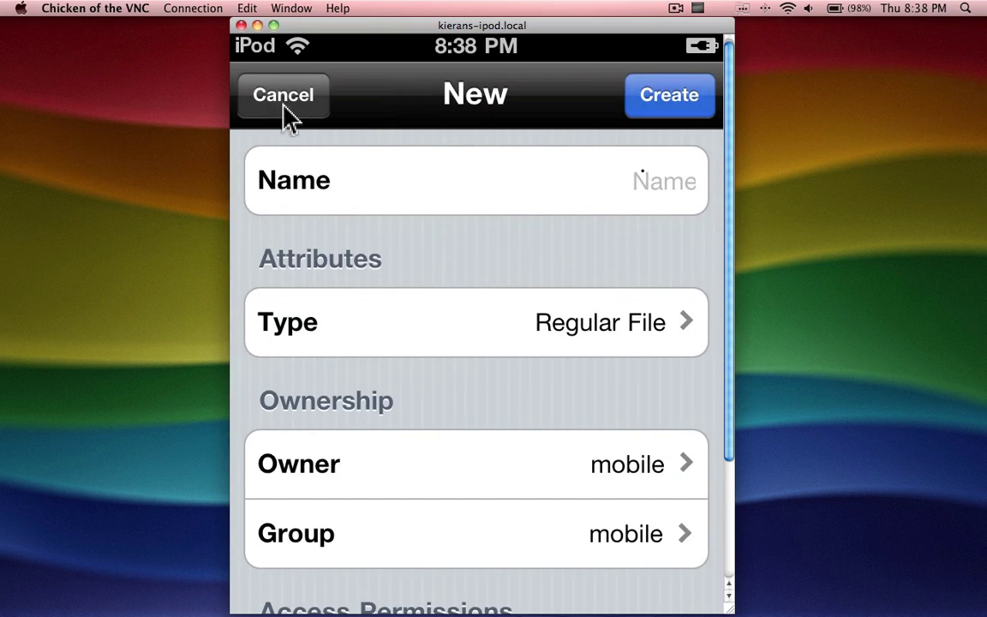
# - Name the new regular file modmyi.list and create it
pyautogui.click(634, 199)
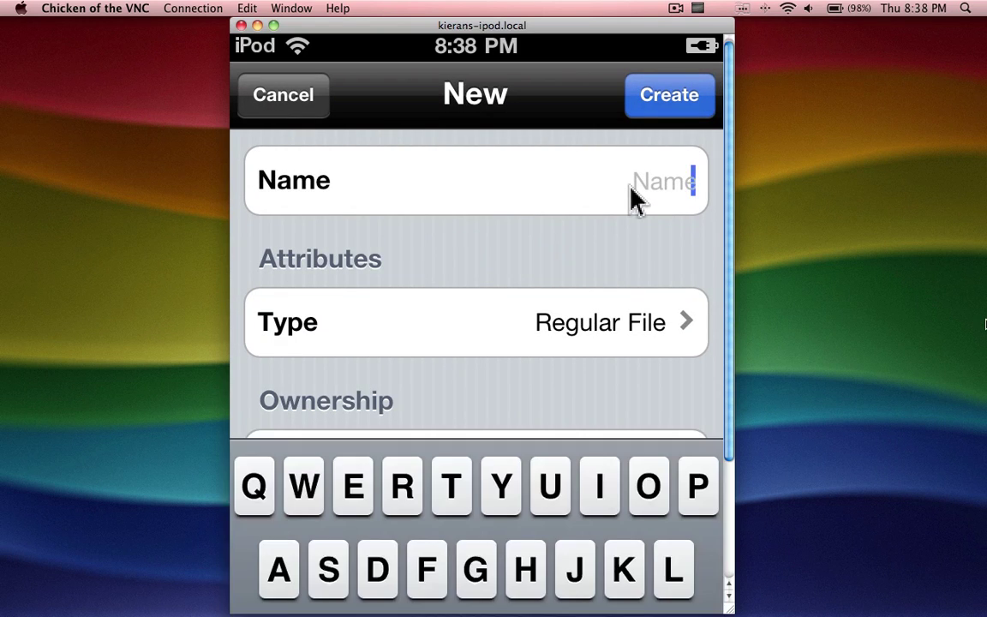
pyautogui.write('modmyi')
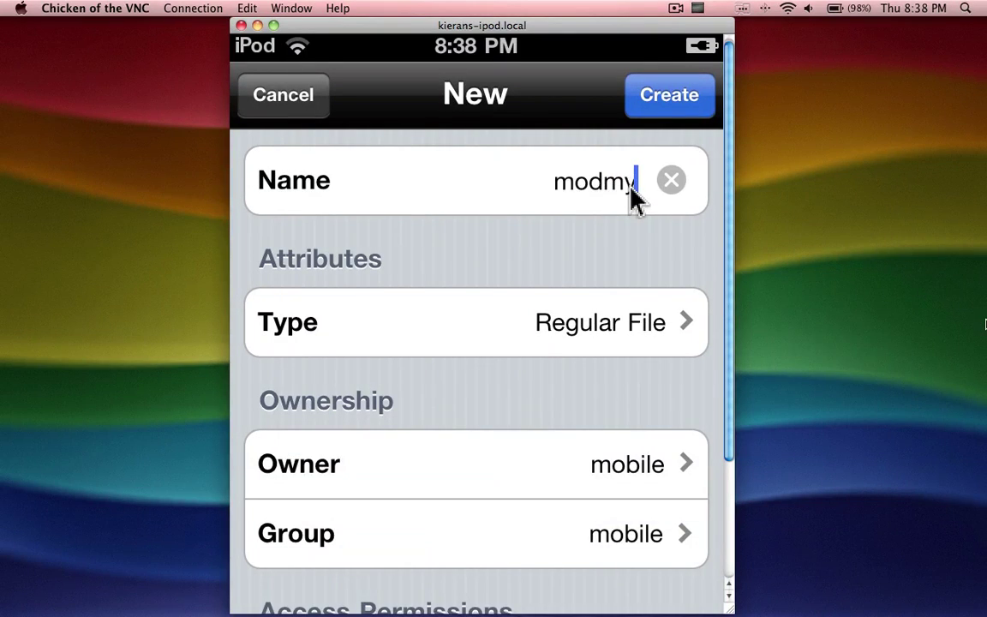
pyautogui.write('.cm')
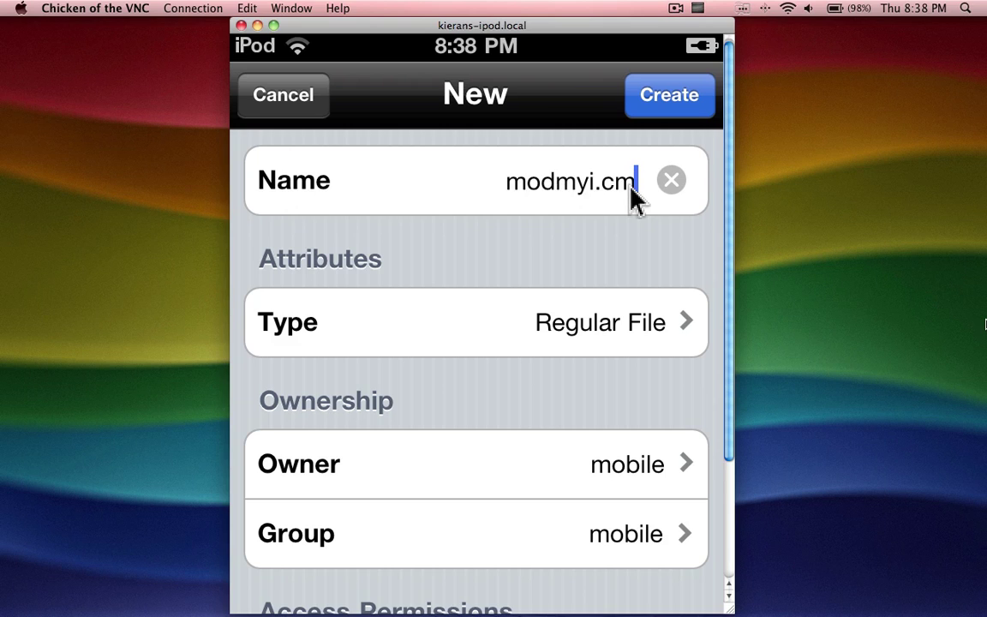
pyautogui.press('BackSpace')
pyautogui.write('om')
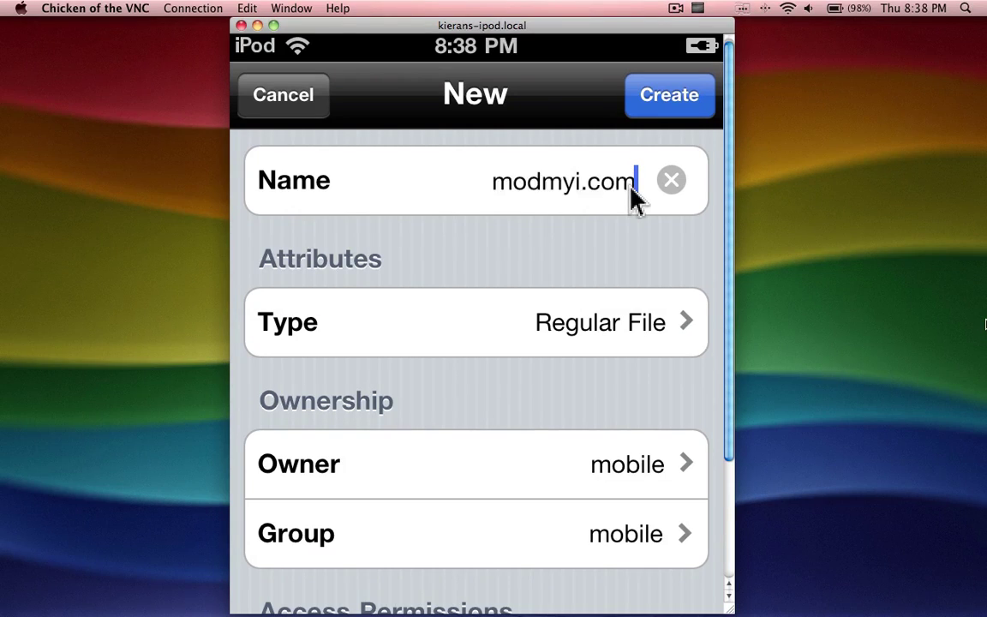
pyautogui.write('.list')
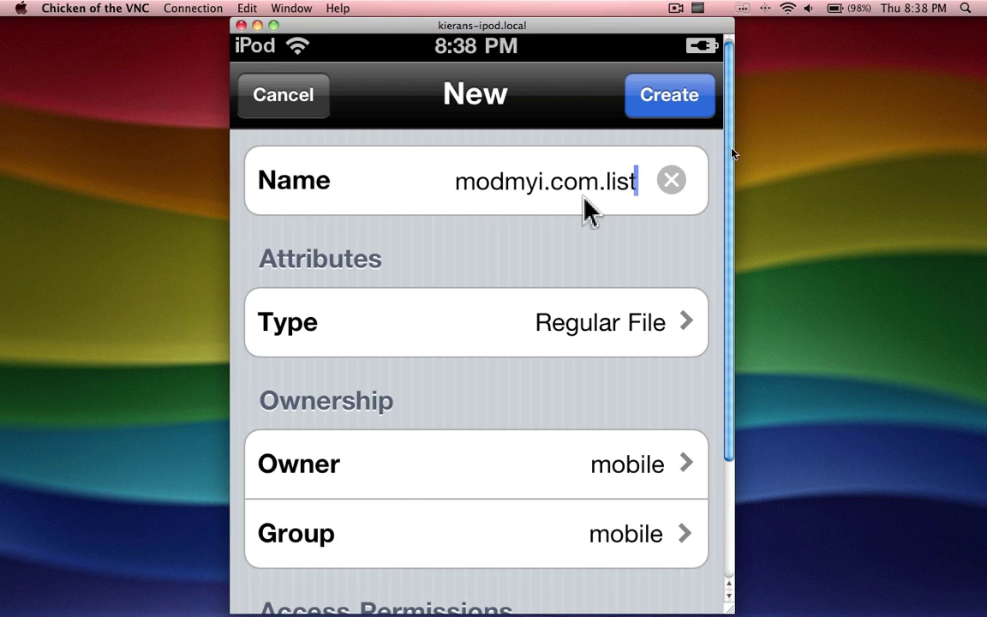
pyautogui.click(662, 110)
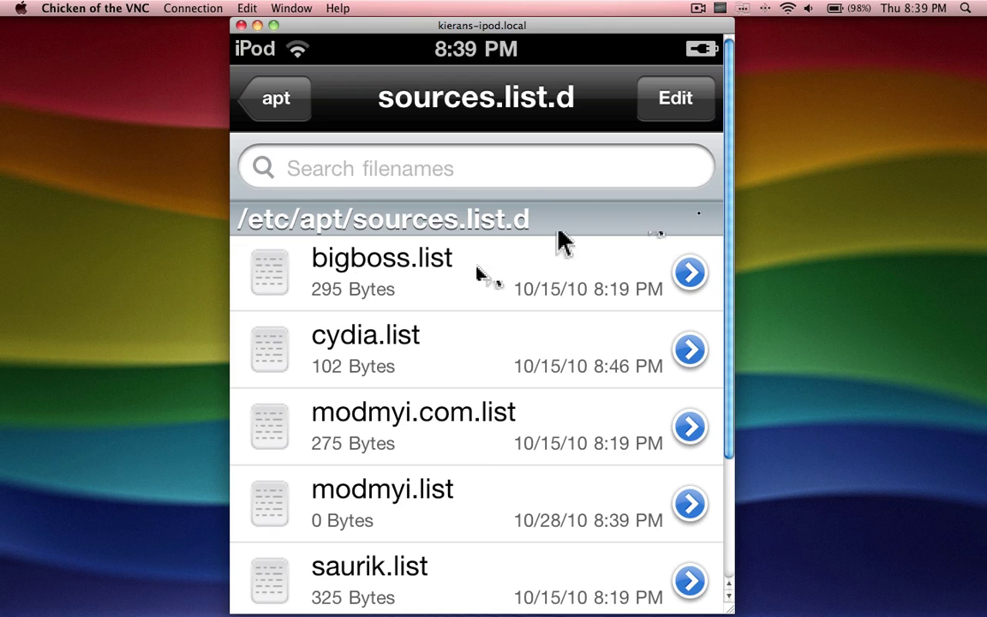
# - Scroll through the sources.list.d listing to check the new 0-byte modmyi.list
pyautogui.moveTo(729, 205); pyautogui.dragTo(725, 346)
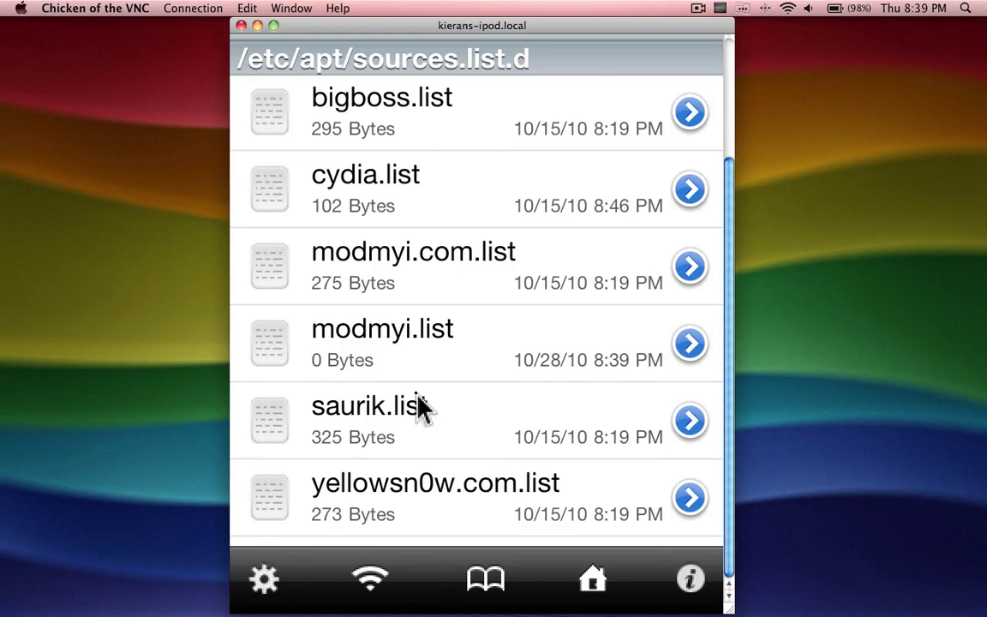
pyautogui.scroll(-2, 420, 408)
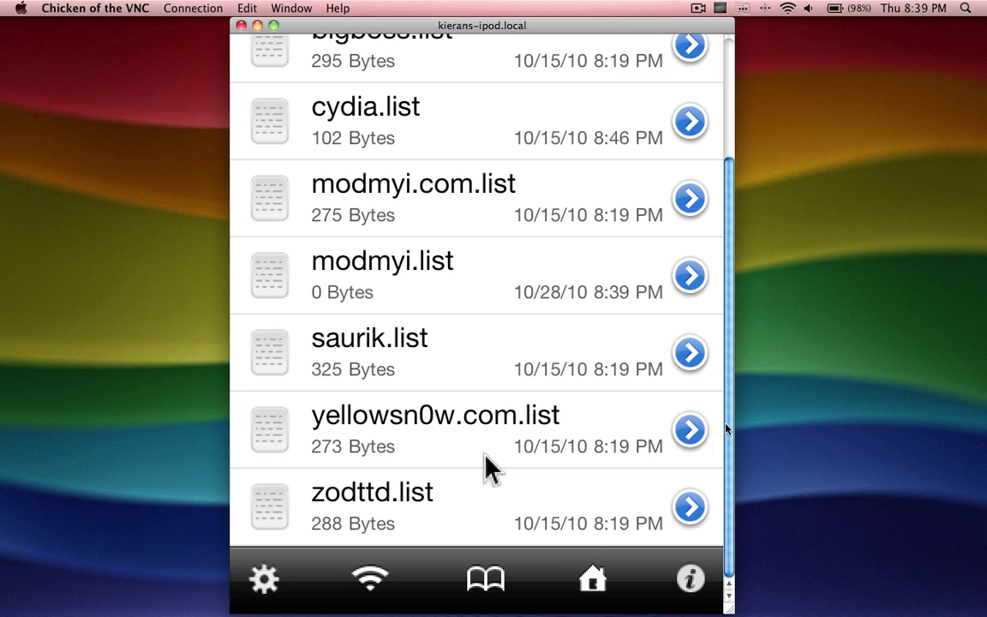
pyautogui.moveTo(729, 419); pyautogui.dragTo(726, 226)
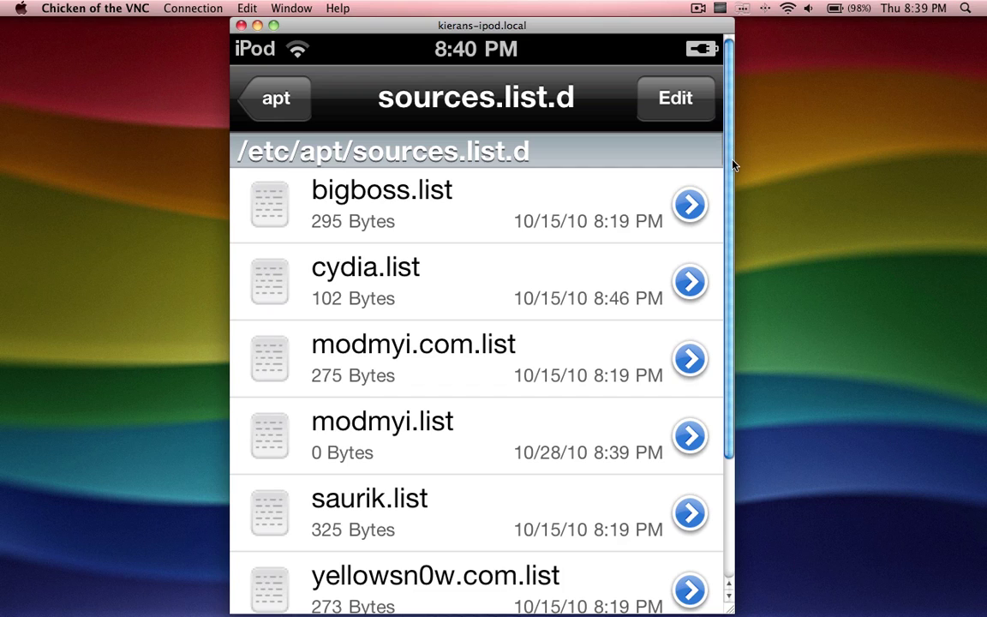
pyautogui.scroll(-2, 732, 165)
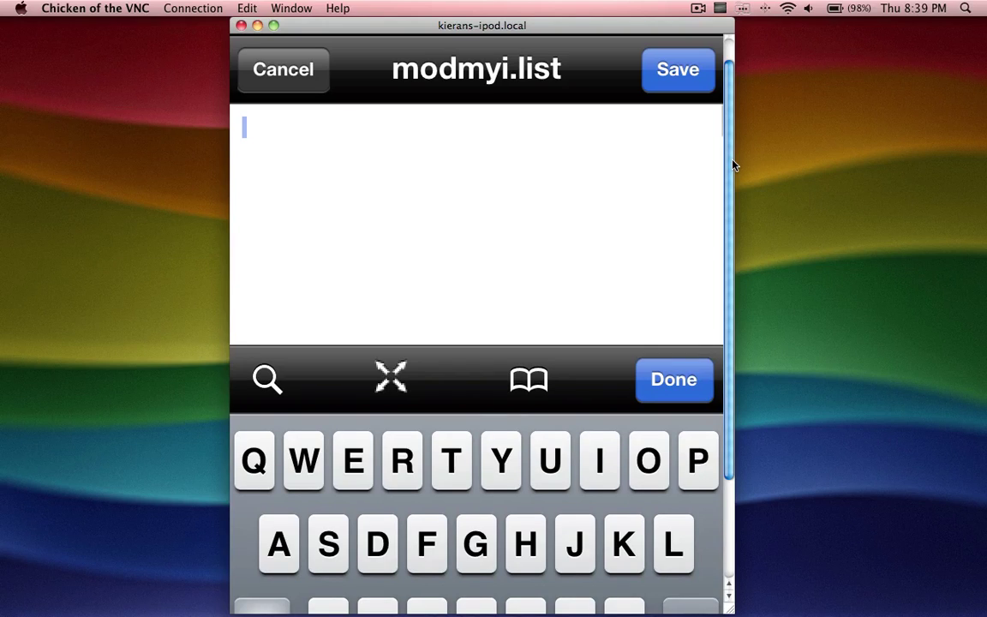
pyautogui.scroll(-2, 728, 112)
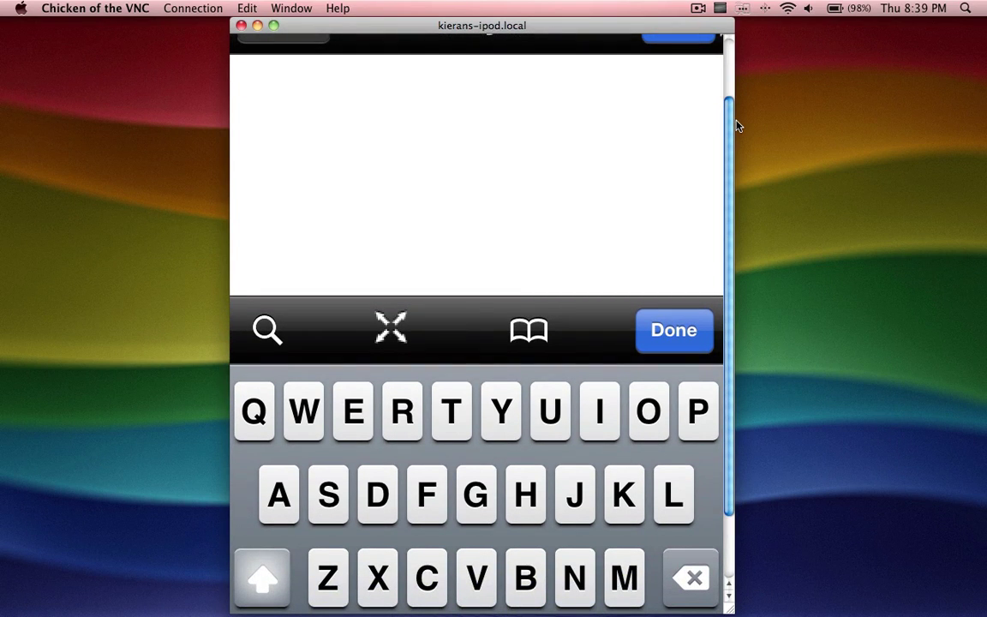
pyautogui.press('shift')
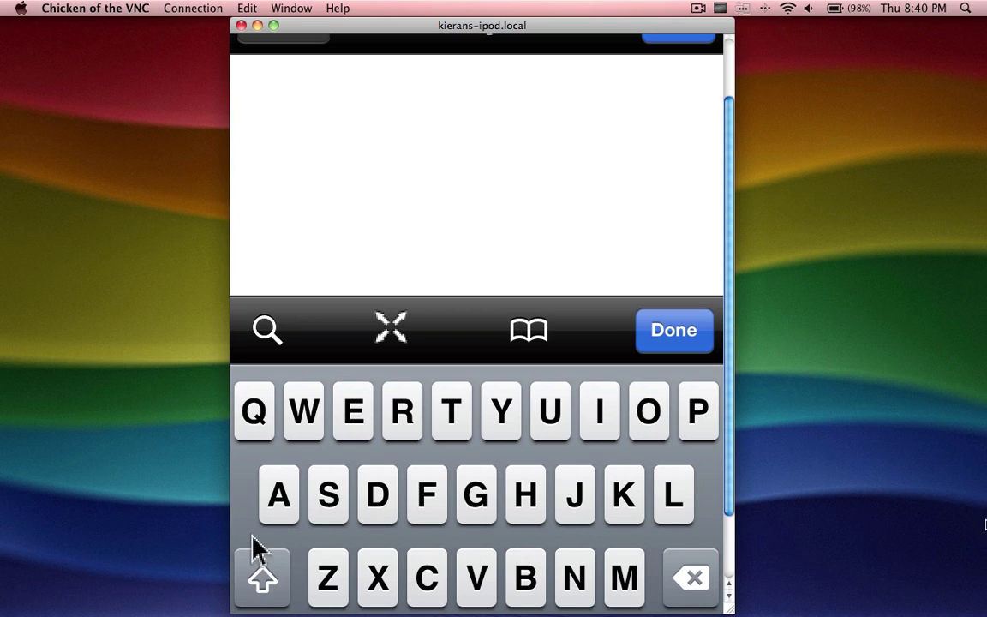
pyautogui.write('deb')
pyautogui.write('ht')
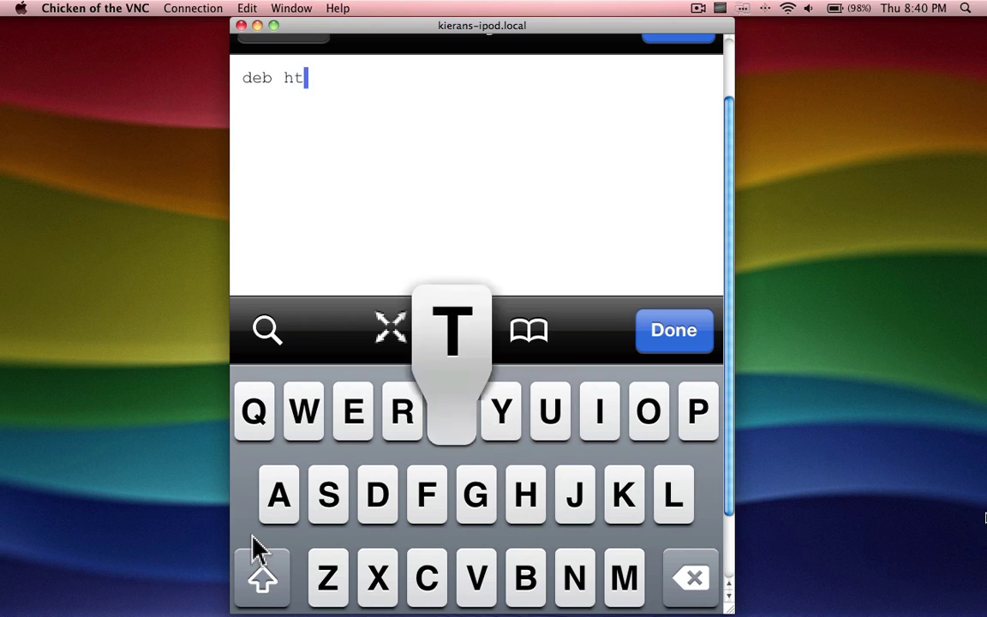
pyautogui.write('tp:')
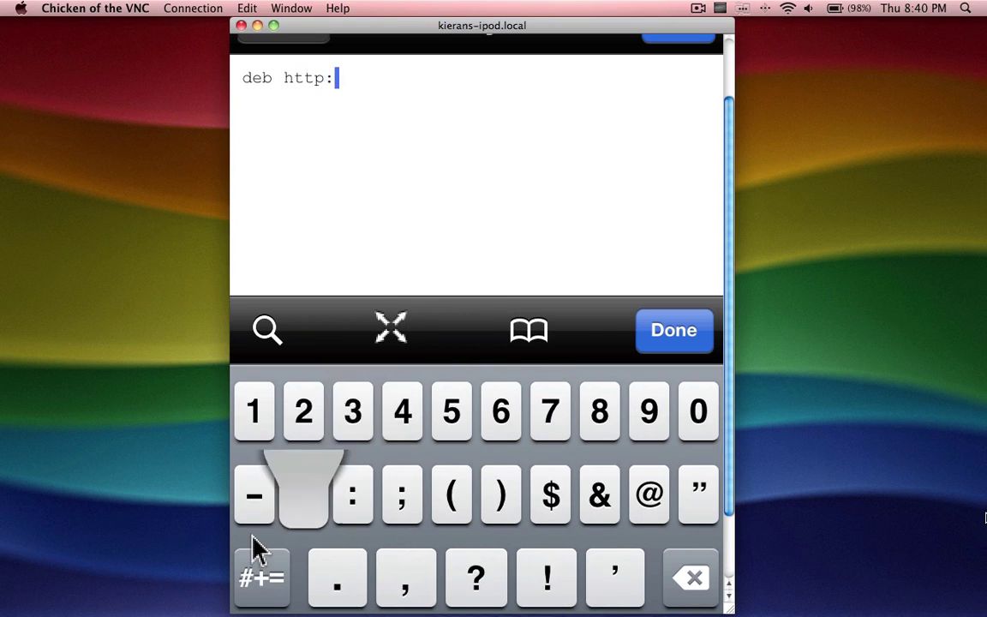
pyautogui.write('//')
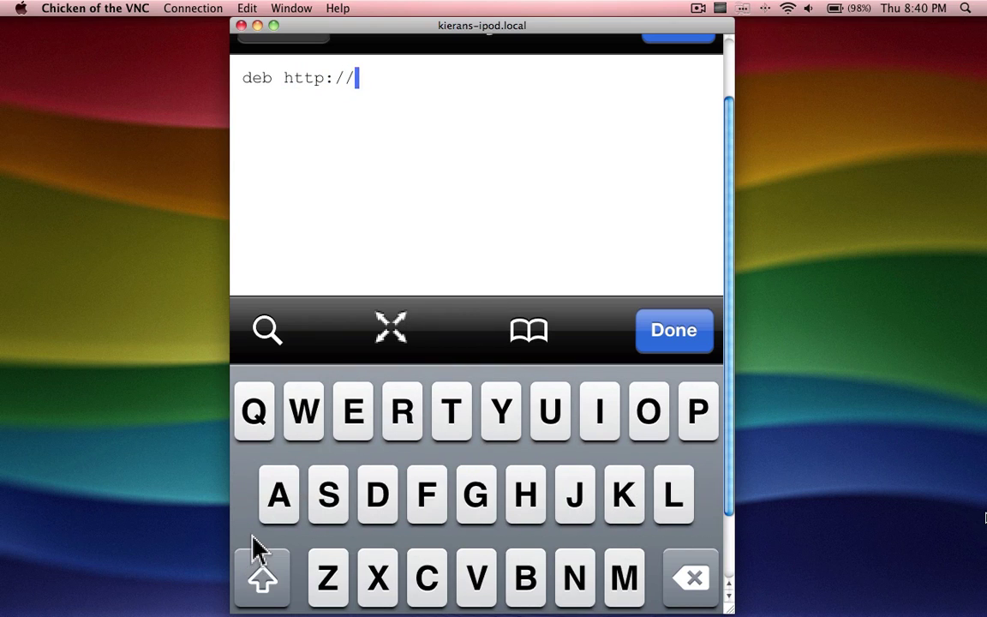
pyautogui.write('apt.')
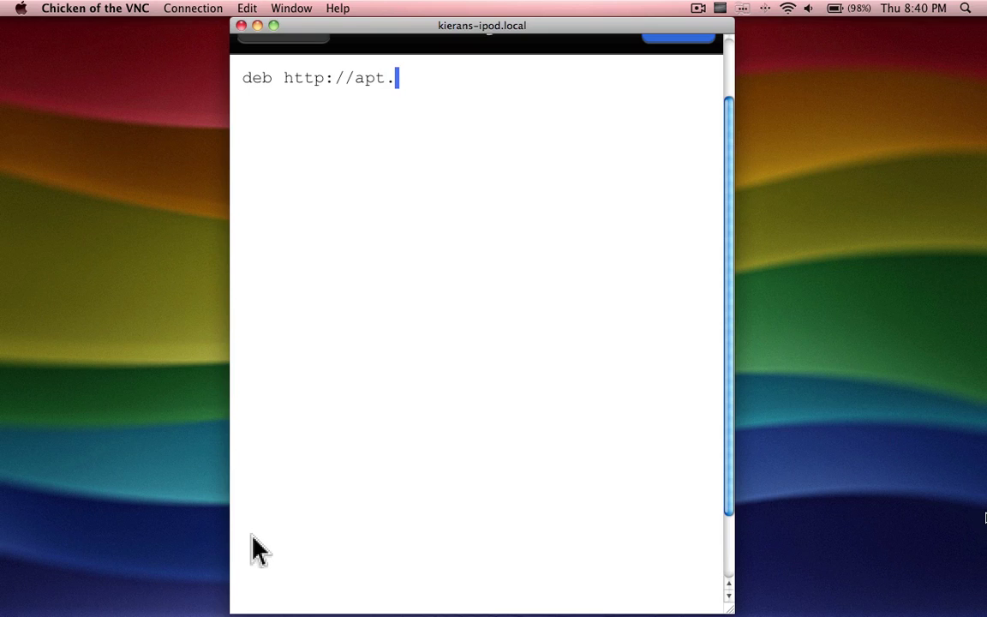
pyautogui.write('modmyi')
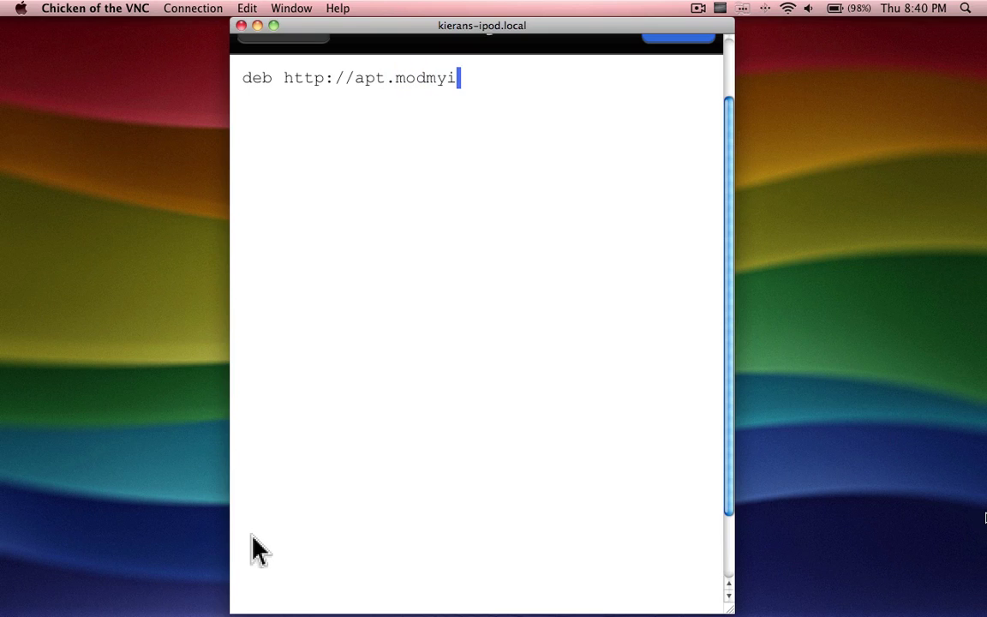
pyautogui.write('.com/ stab')
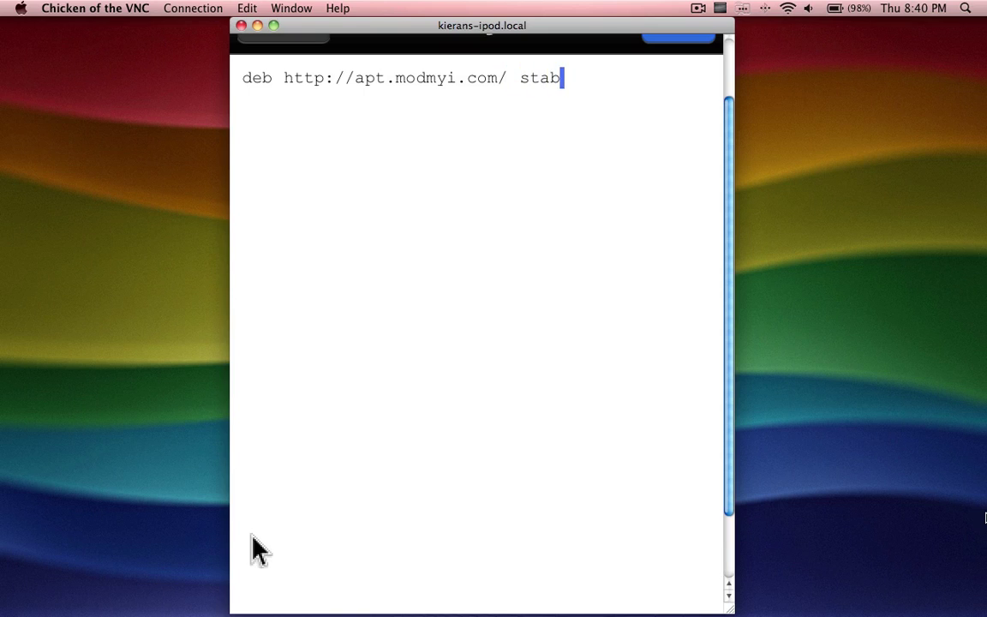
pyautogui.write('le main')
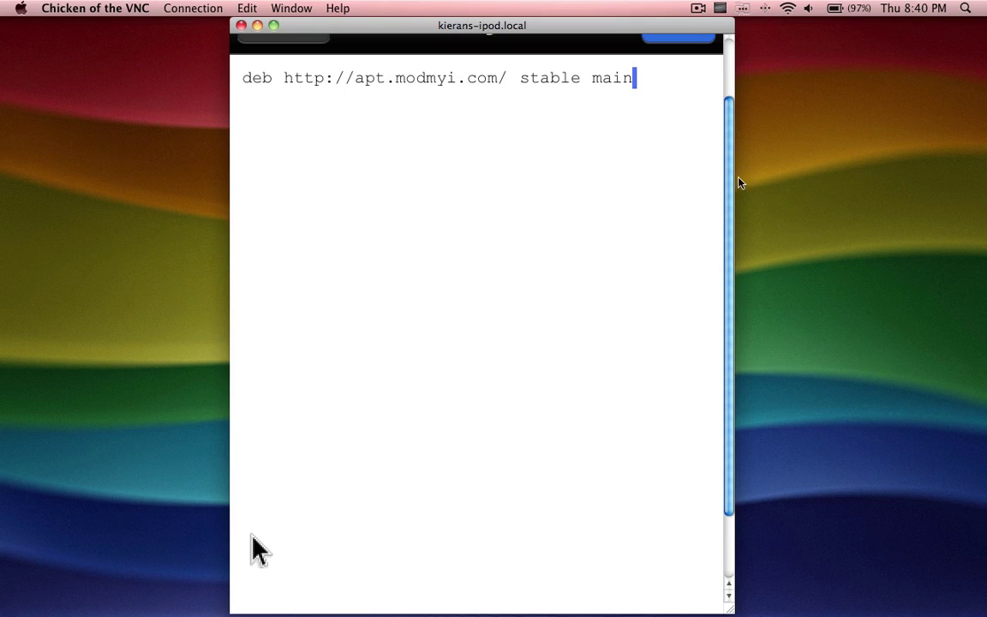
pyautogui.scroll(3, 731, 165)
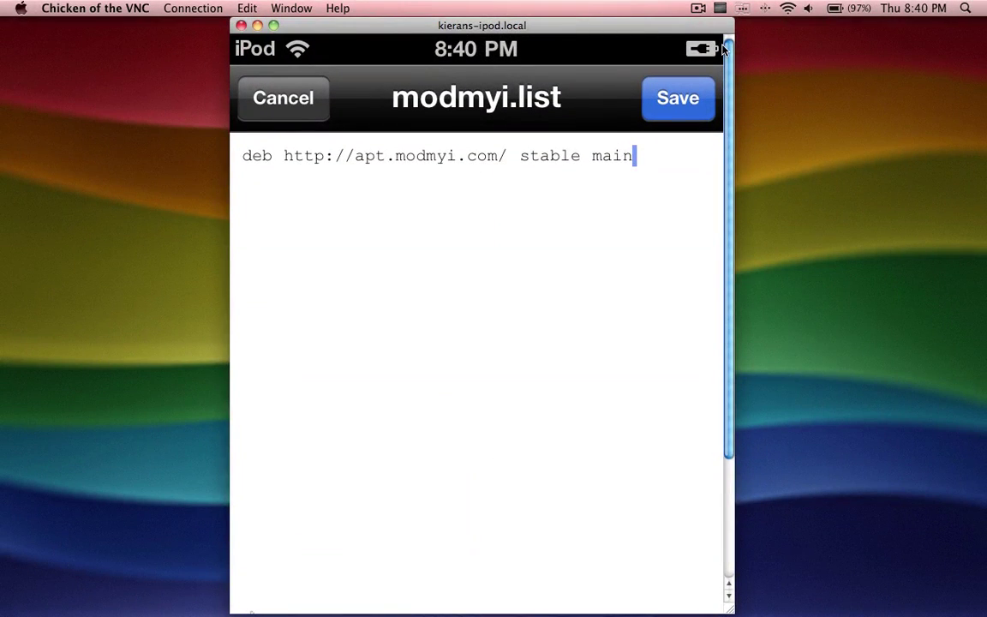
# - Save modmyi.list and close the editor, leaving a 38-byte file in sources.list.d
pyautogui.click(697, 121)
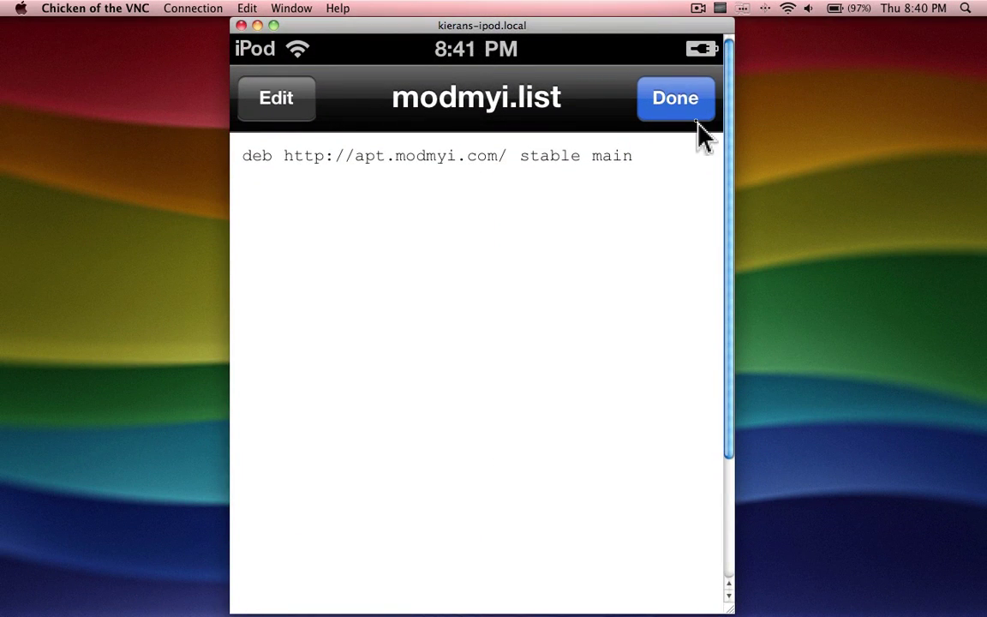
pyautogui.click(697, 122)
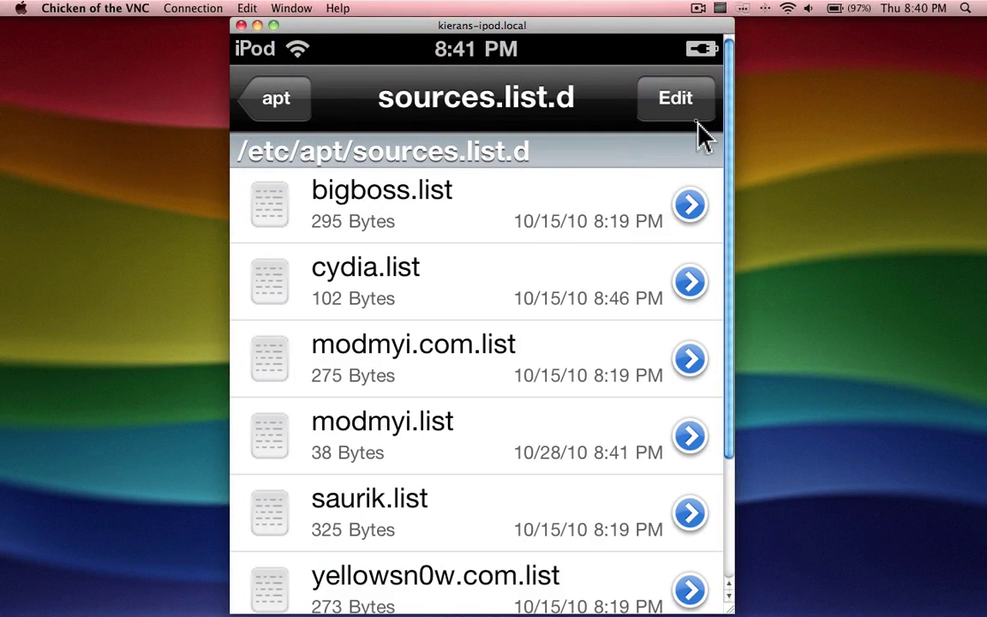
pyautogui.click(734, 208)
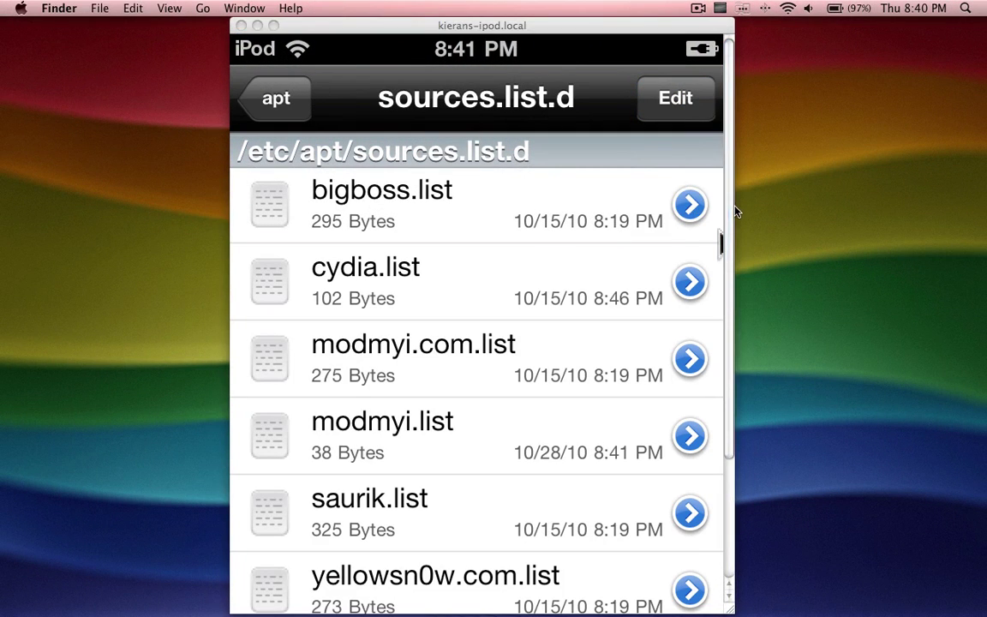
pyautogui.click(726, 220)
pyautogui.moveTo(727, 220); pyautogui.dragTo(732, 377)
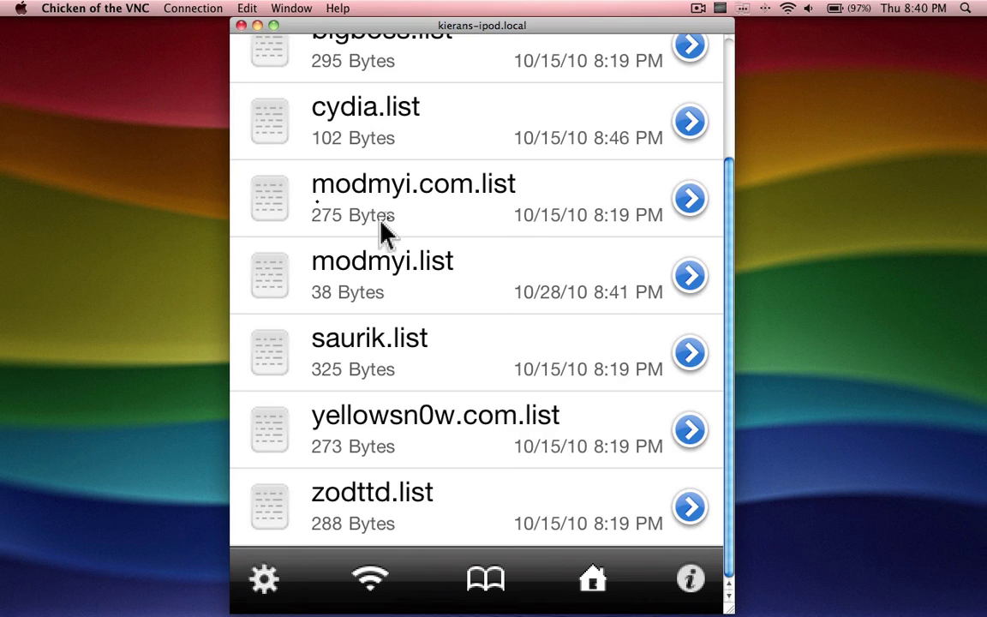
pyautogui.click(480, 210)
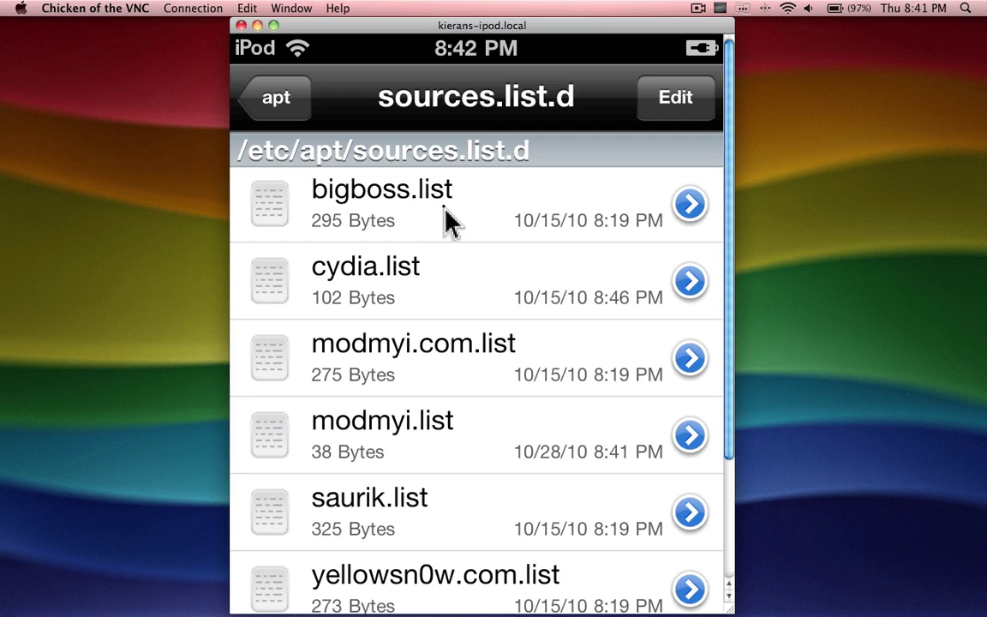
# - Scroll the sources.list.d listing to review the saved 38-byte modmyi.list
pyautogui.scroll(-5, 452, 220)
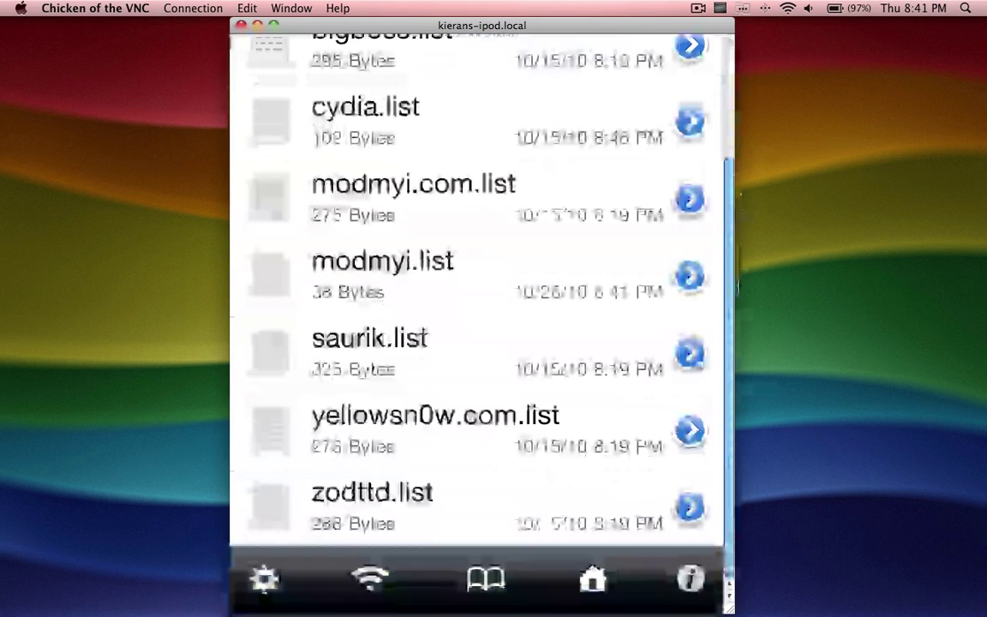
pyautogui.moveTo(738, 302); pyautogui.dragTo(742, 223)
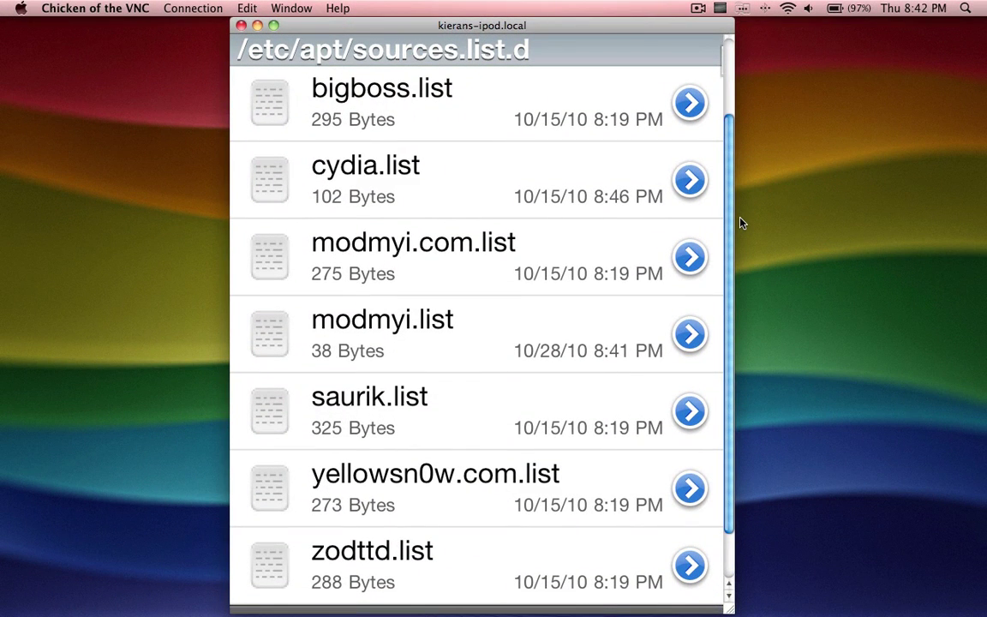